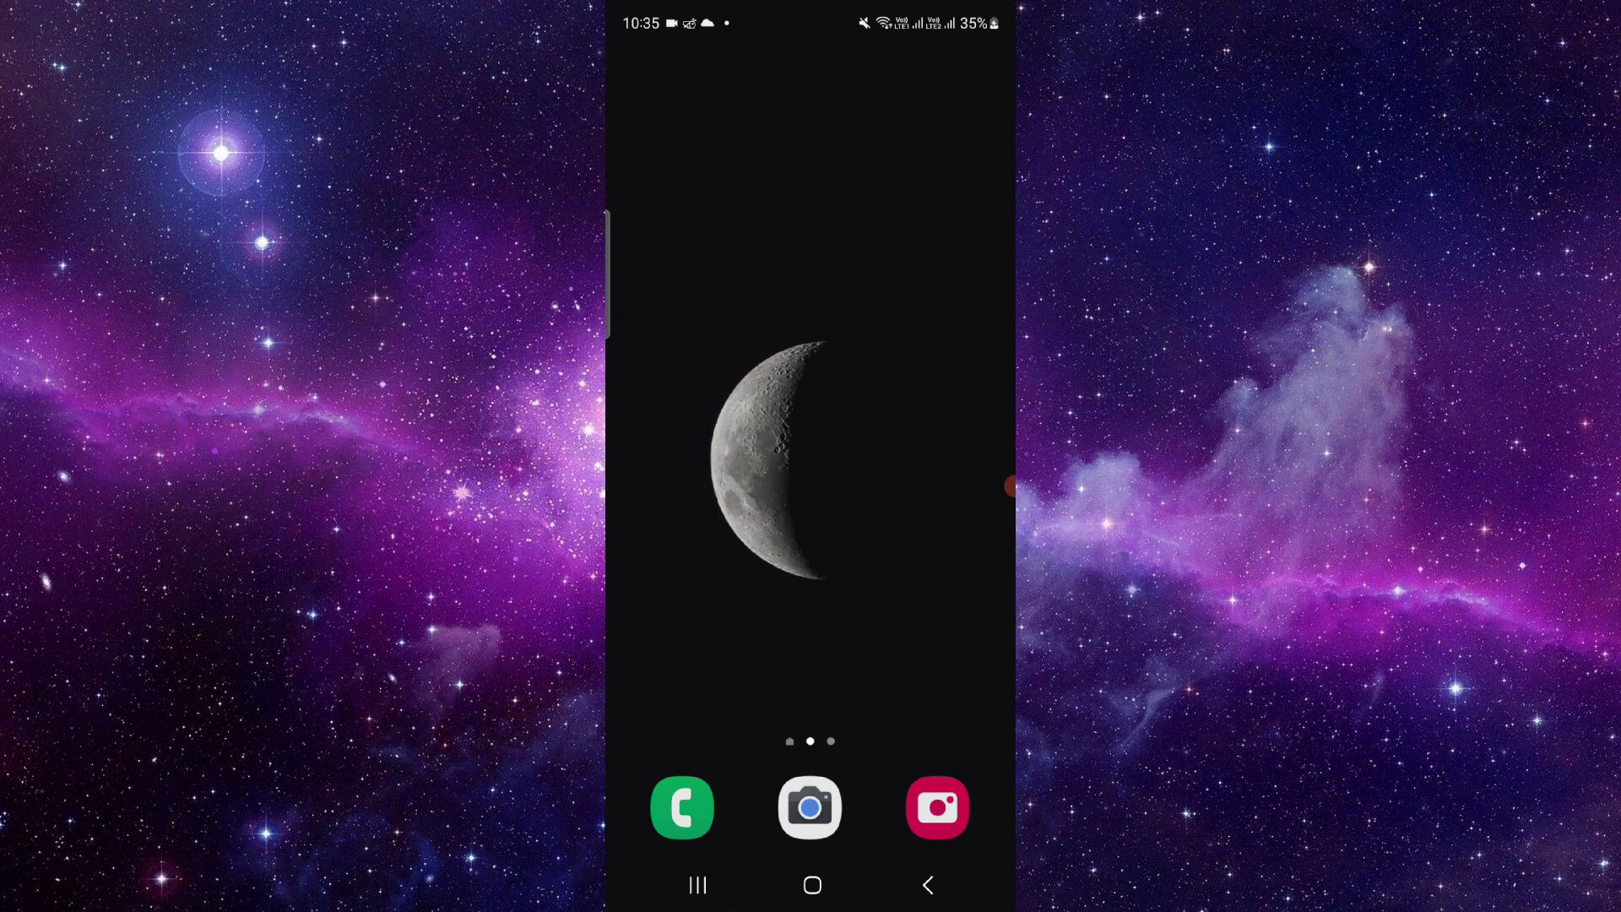
Open Call Recorder's app info page from its long-press menu in the app drawer.
{"action": "left_click_drag", "start_coordinate": [810, 608], "coordinate": [811, 280]}
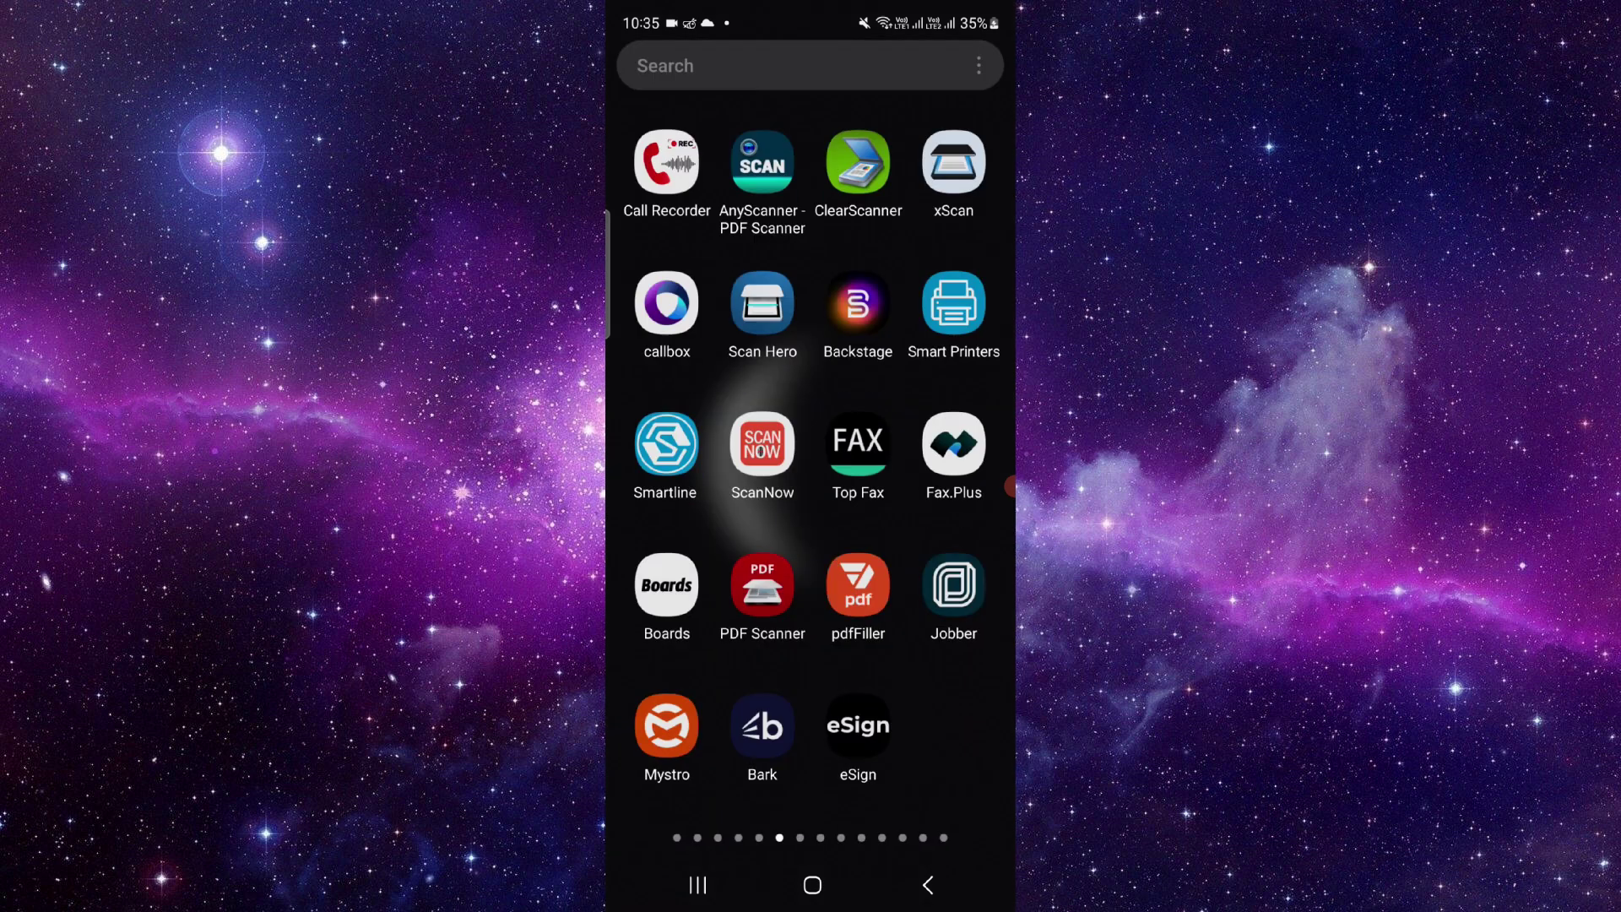
{"action": "left_click", "coordinate": [667, 162]}
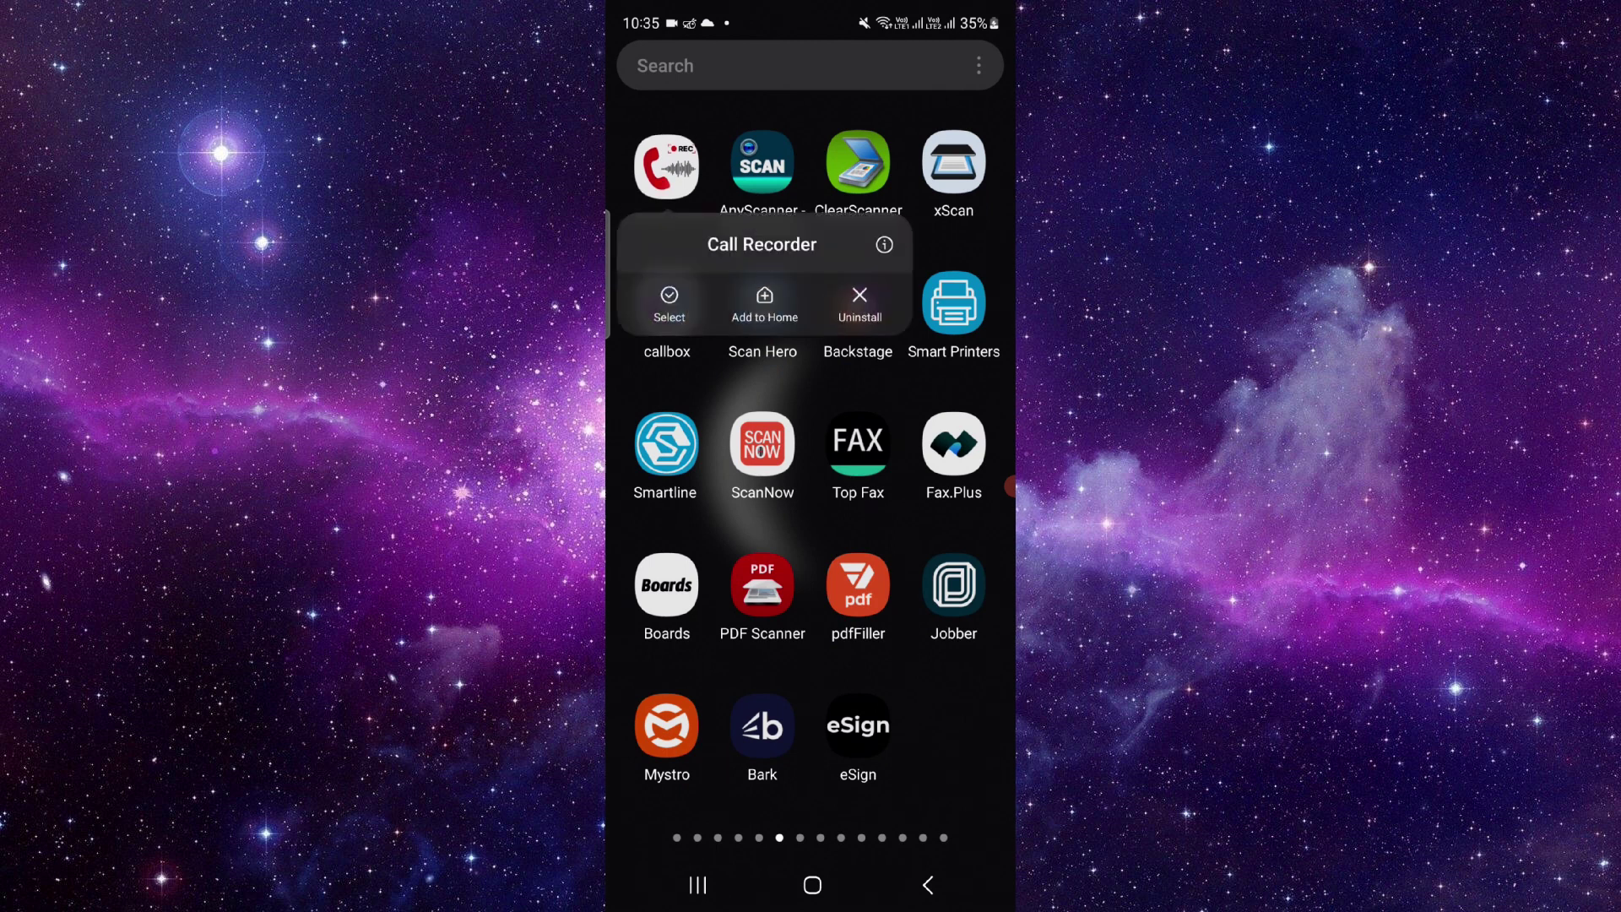
{"action": "left_click", "coordinate": [884, 244]}
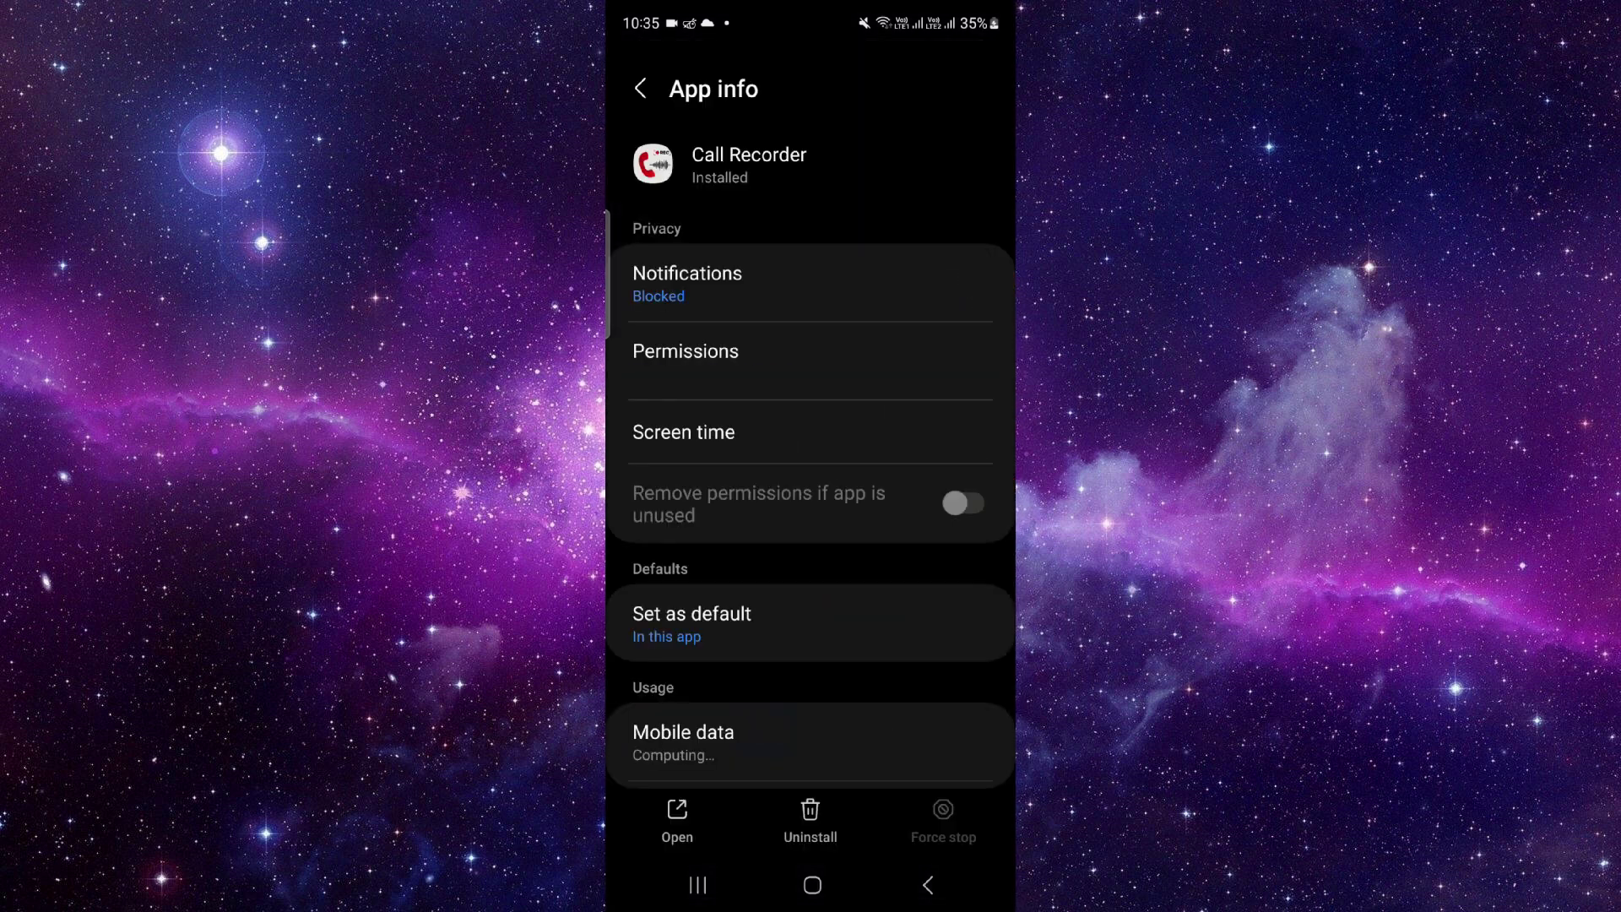
{"action": "scroll", "coordinate": [812, 462], "scroll_direction": "down", "scroll_amount": 5}
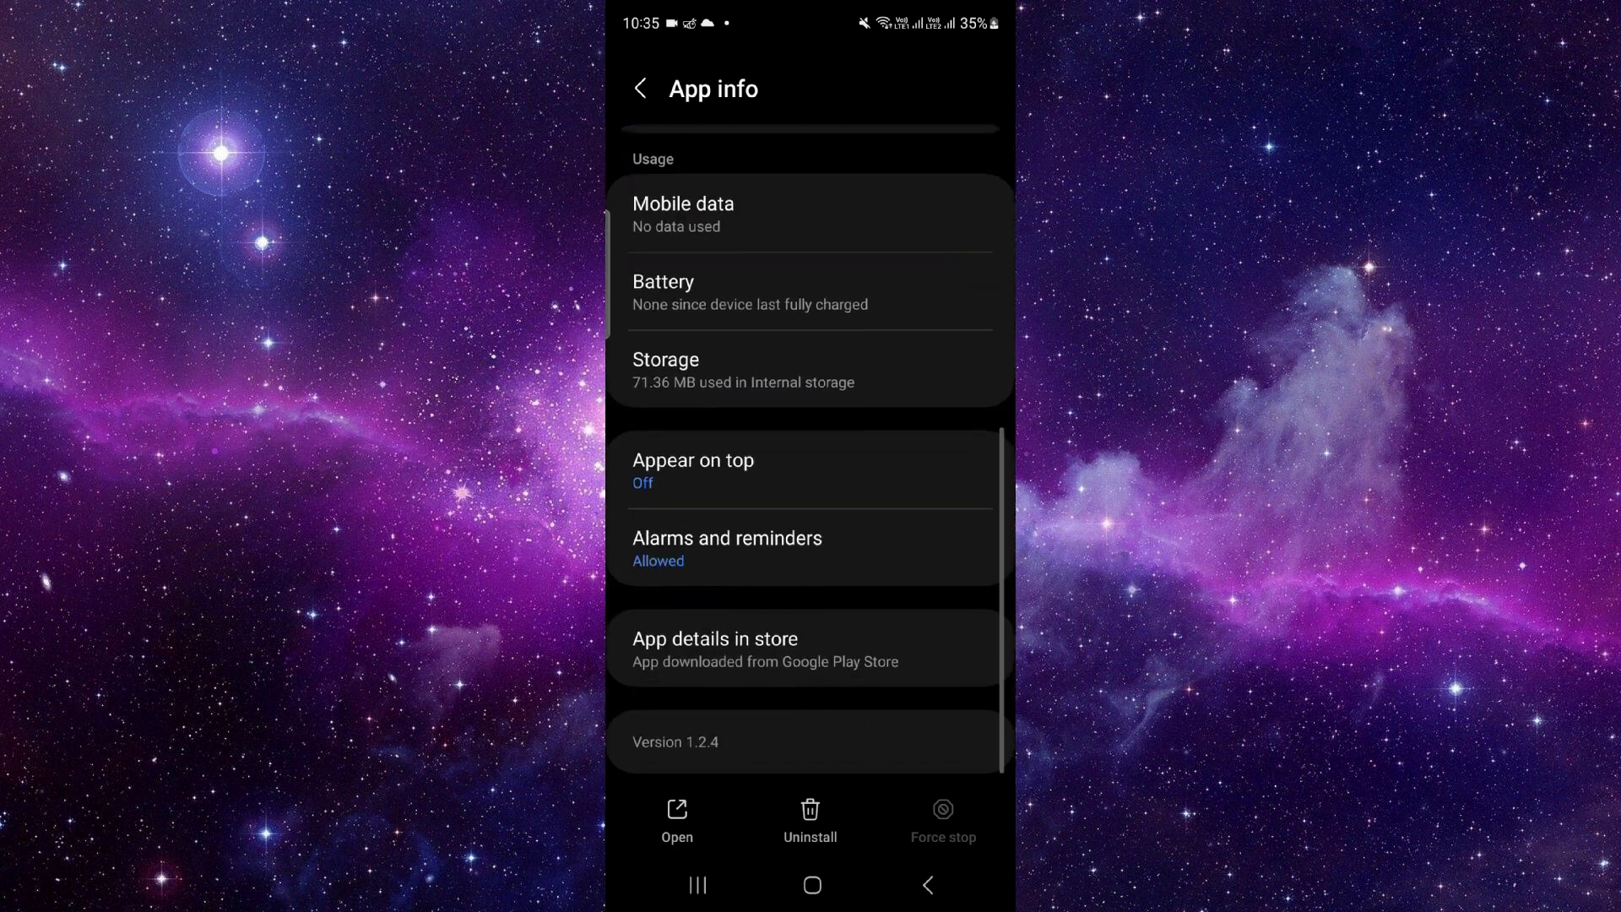
Open Call Recorder's Play Store page, then uninstall Auto Call recorder App and confirm.
{"action": "left_click", "coordinate": [811, 642]}
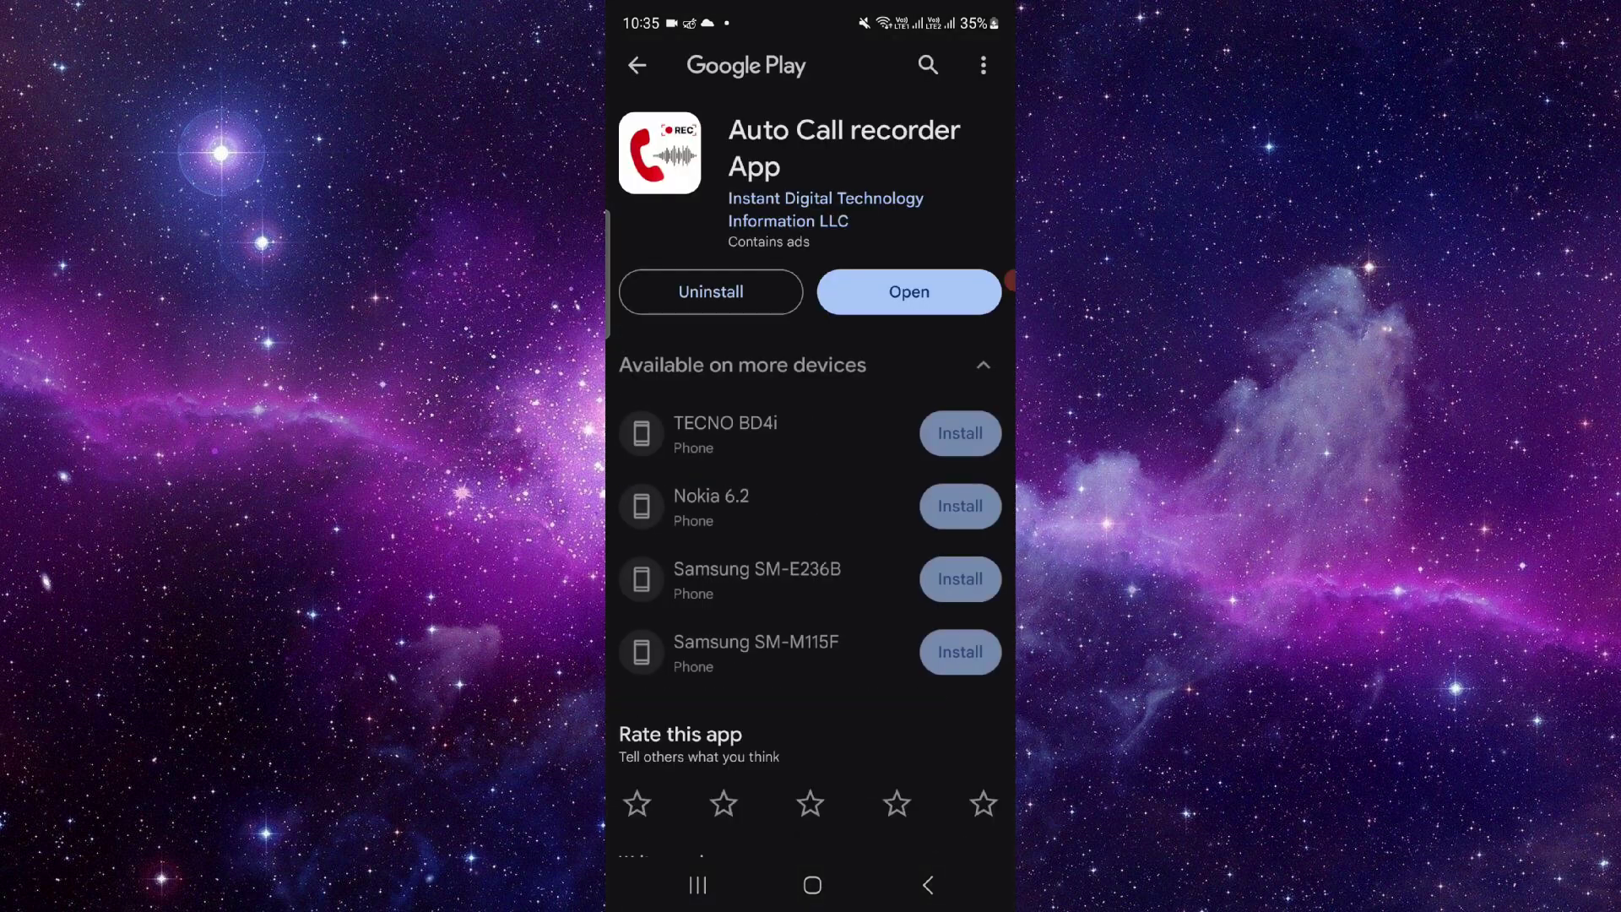
{"action": "left_click", "coordinate": [810, 365]}
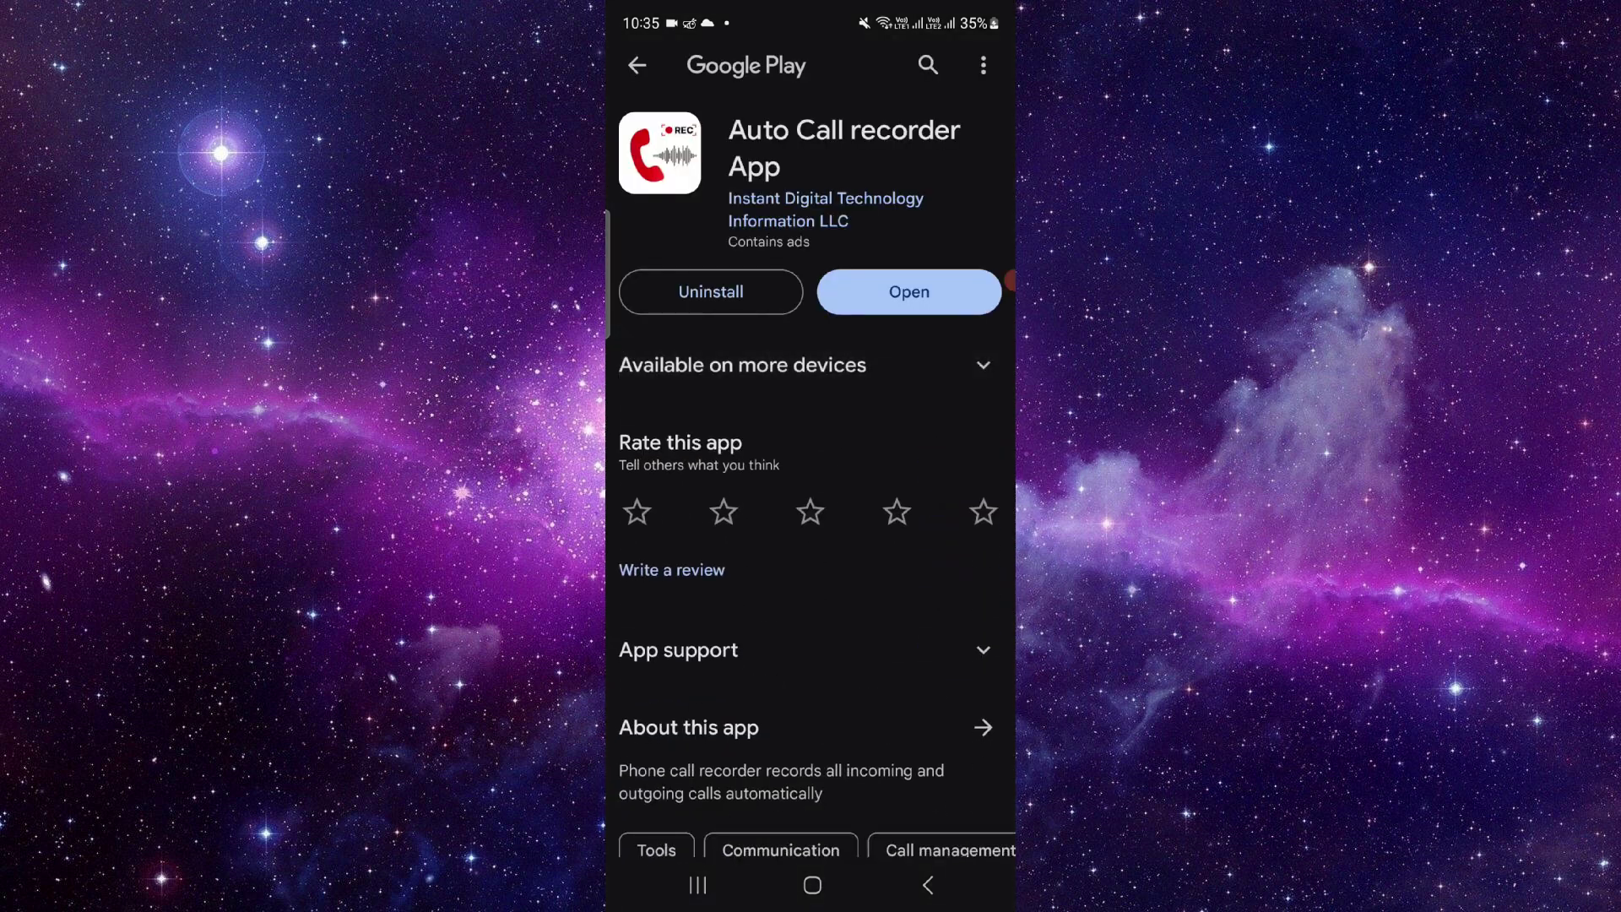
{"action": "left_click", "coordinate": [711, 291]}
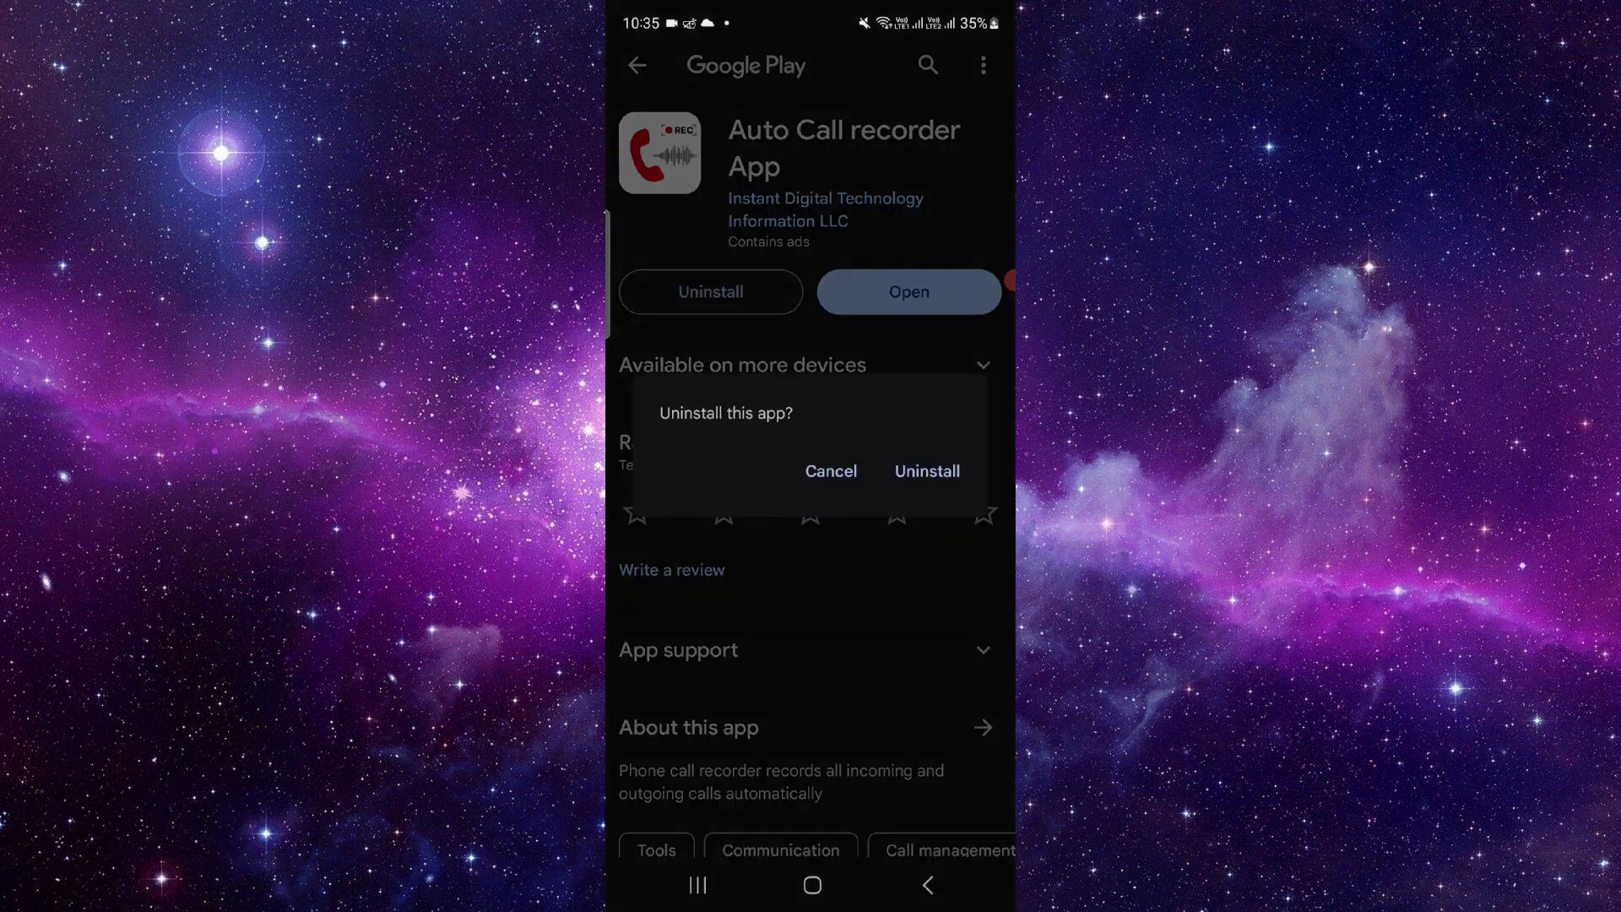
{"action": "left_click", "coordinate": [928, 471]}
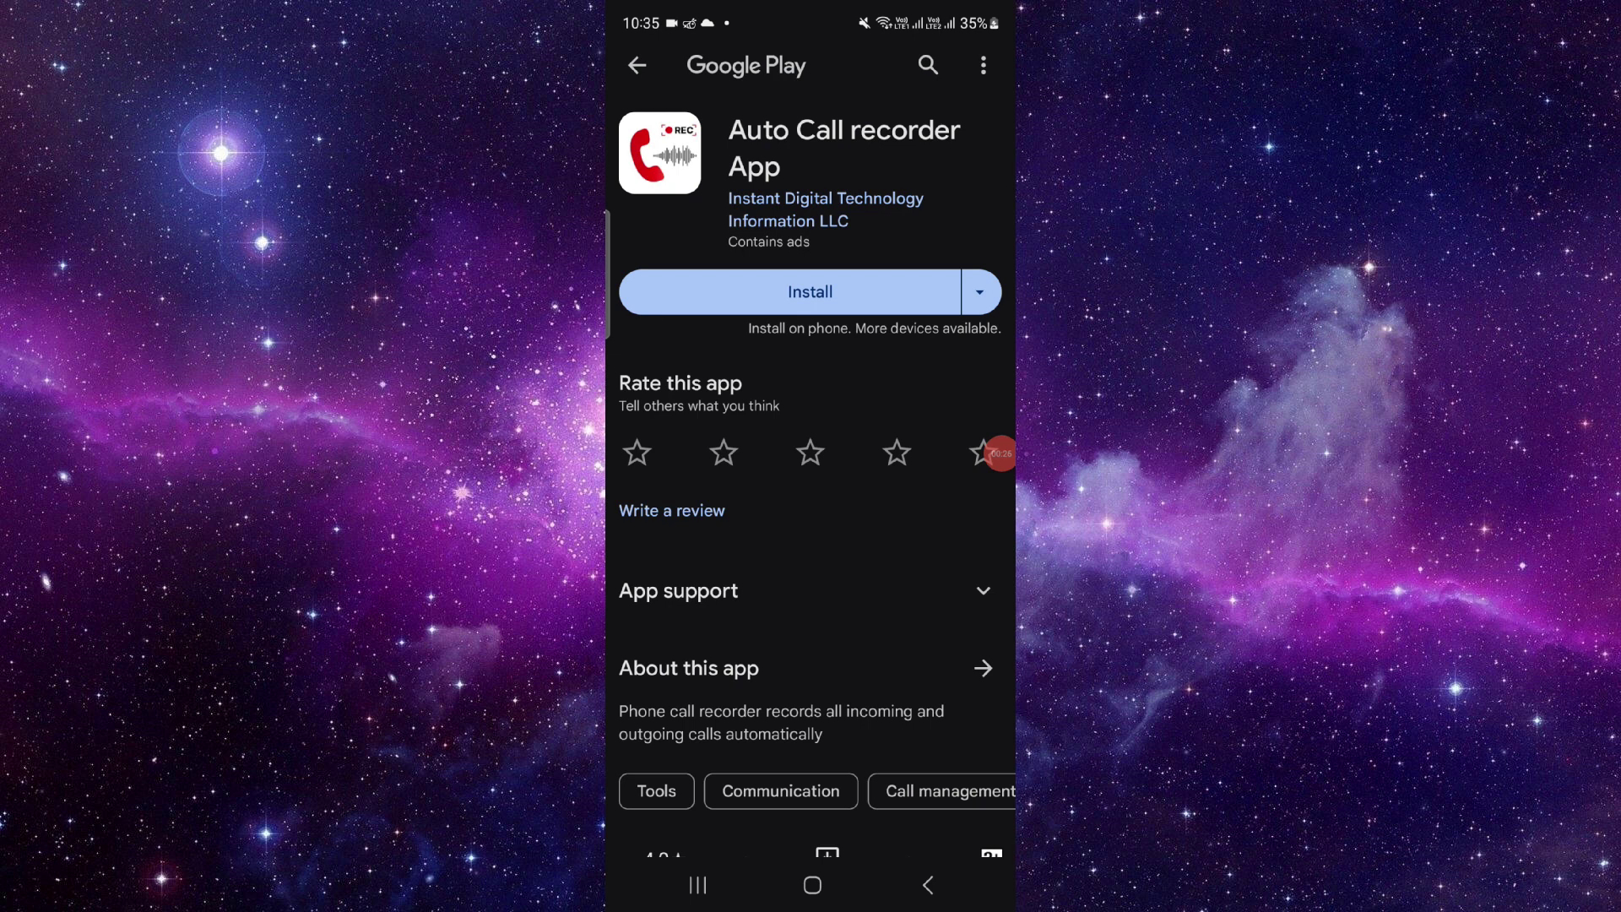
{"action": "left_click", "coordinate": [696, 885]}
Dismiss the Google Play card from the recent apps view.
{"action": "left_click_drag", "start_coordinate": [811, 443], "coordinate": [810, 76]}
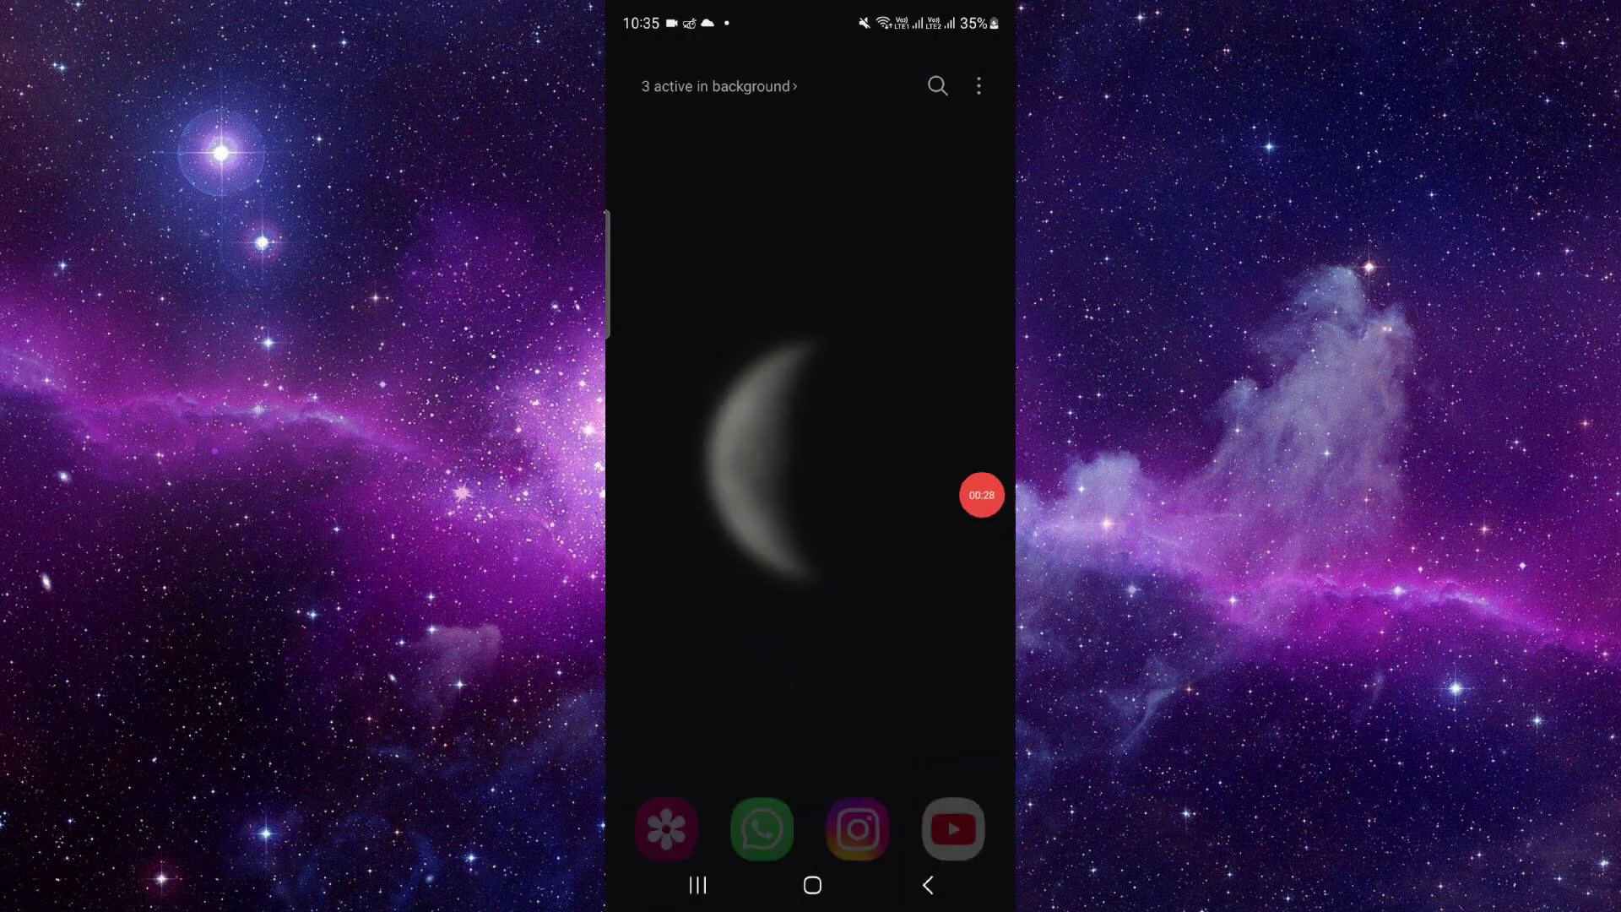